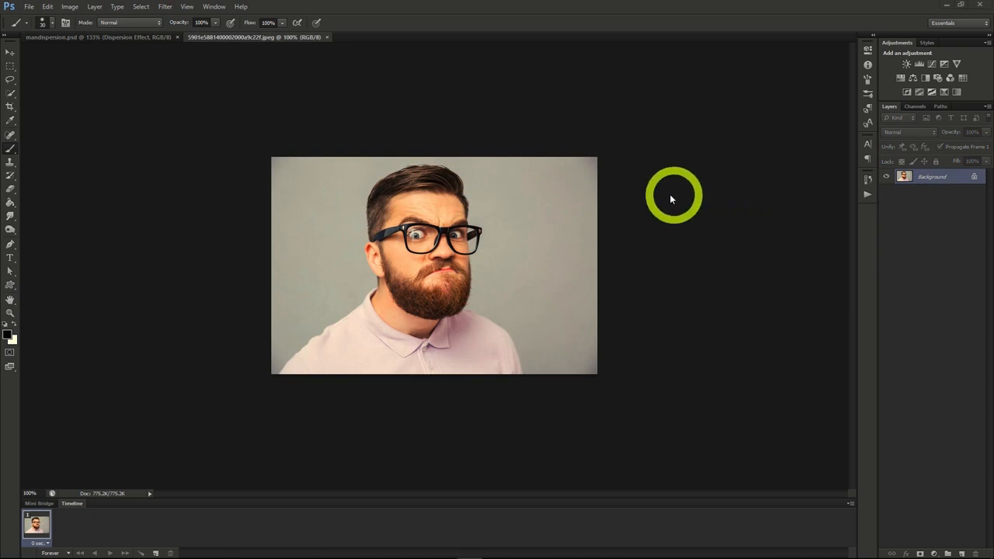
Duplicate the Background layer with the default name Background copy.
right_click(921, 177)
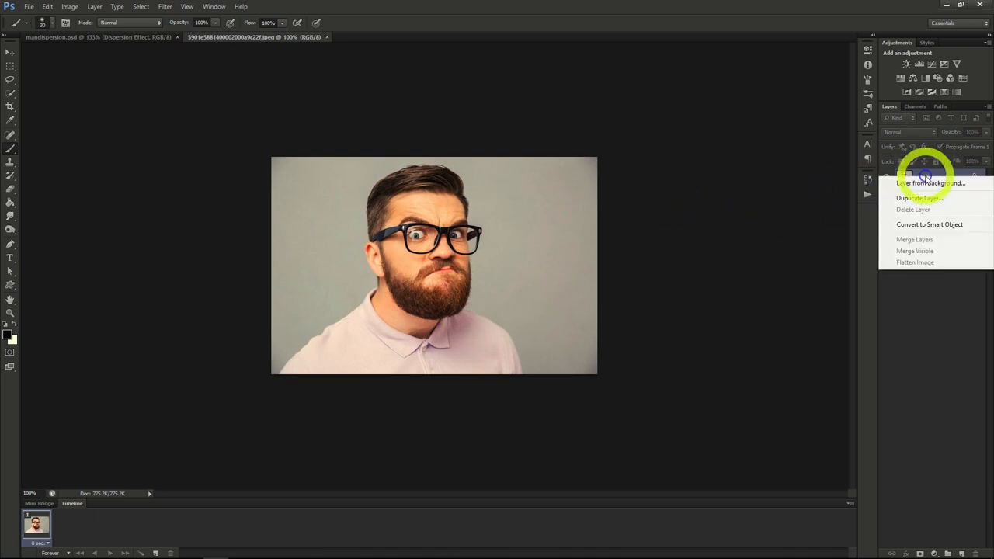
click(921, 199)
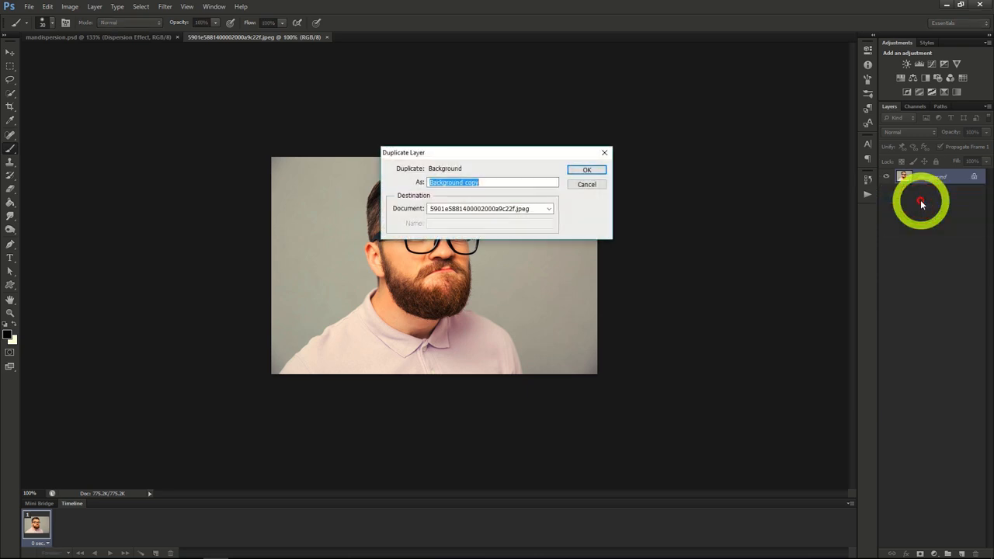
click(586, 170)
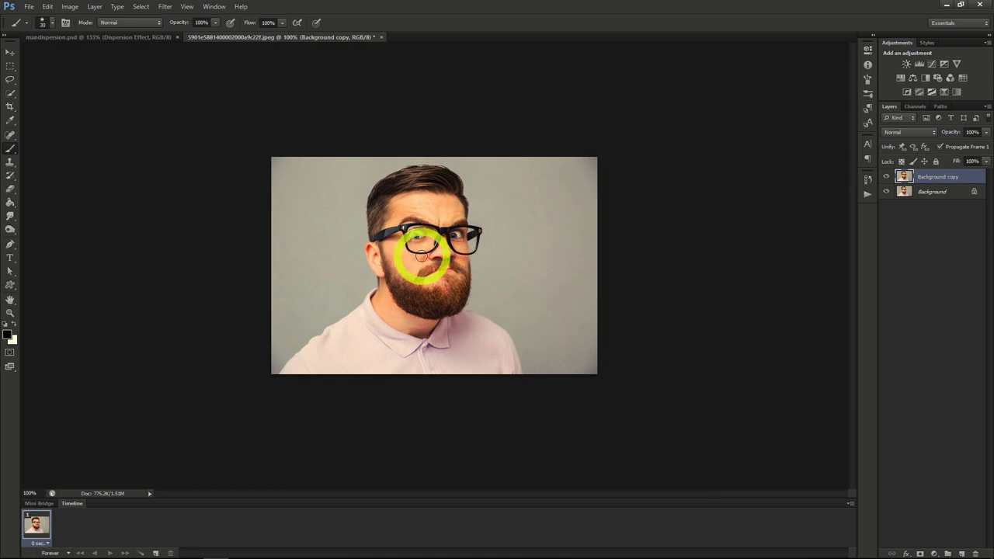
Lasso loosely around the man on the Background layer and fill the selection with Content-Aware at Normal mode, 100% opacity.
click(13, 96)
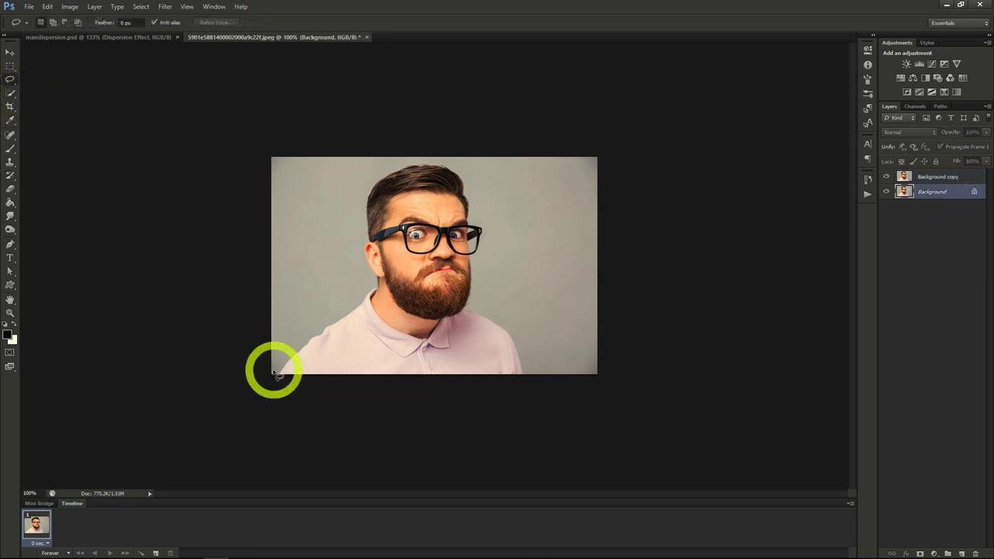
mouse_move(273, 373)
mouse_down()
mouse_move(302, 302)
mouse_move(351, 293)
mouse_move(354, 220)
mouse_move(376, 166)
mouse_move(455, 160)
mouse_move(488, 226)
mouse_move(492, 297)
mouse_move(513, 322)
mouse_move(525, 376)
mouse_move(463, 392)
mouse_move(275, 363)
mouse_up()
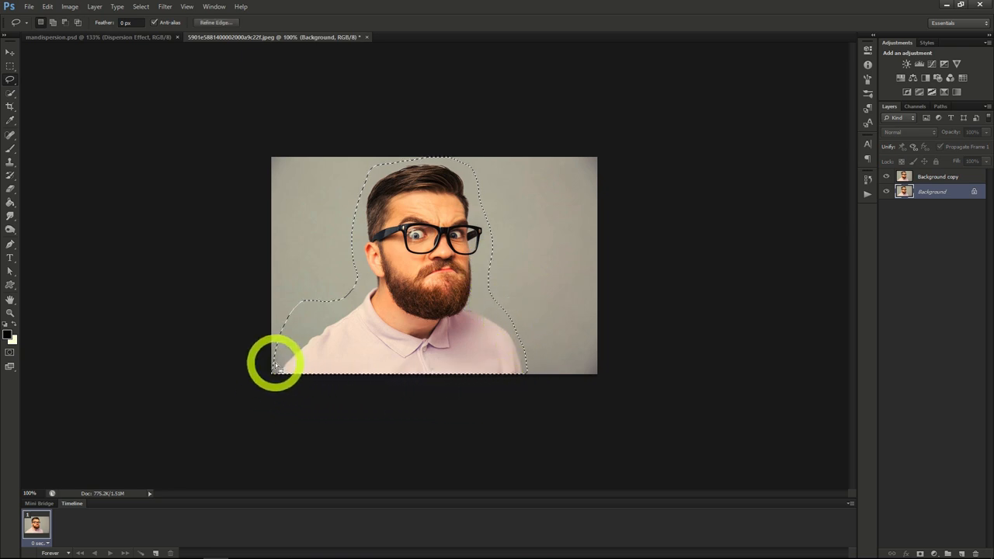
right_click(363, 317)
click(406, 464)
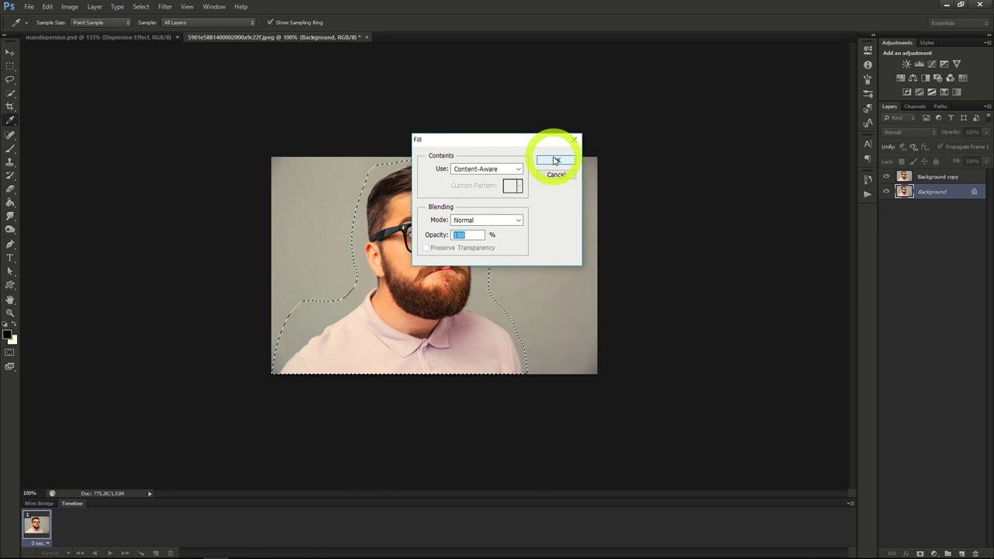
click(556, 160)
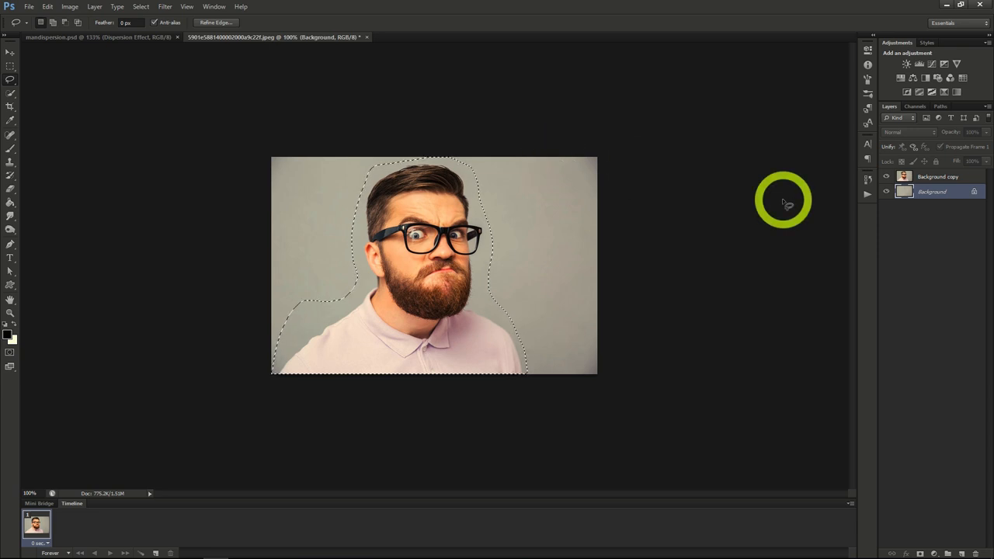
Clear the loose outline and select the man's head, glasses, beard and shirt on the Background copy layer with Quick Selection.
click(936, 178)
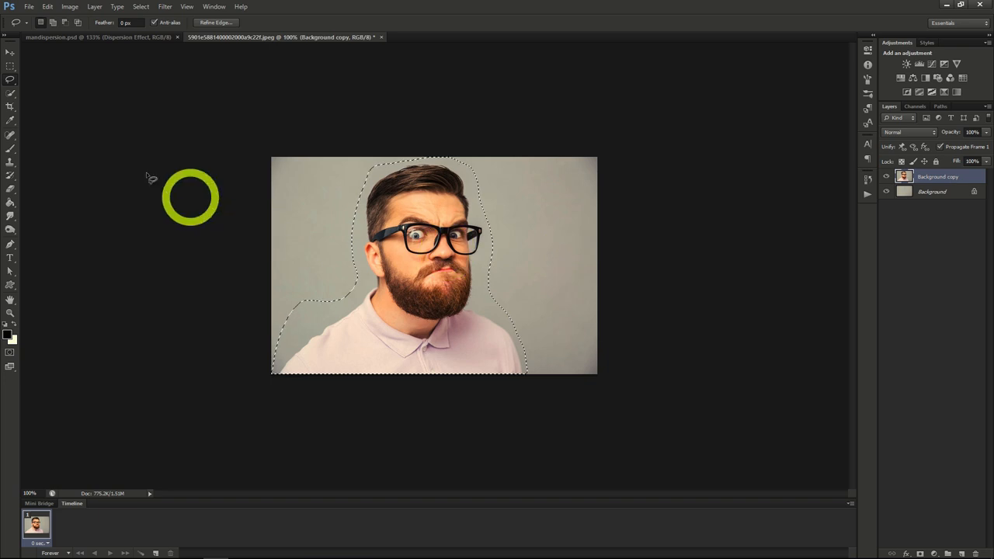
click(11, 94)
right_click(322, 222)
click(330, 229)
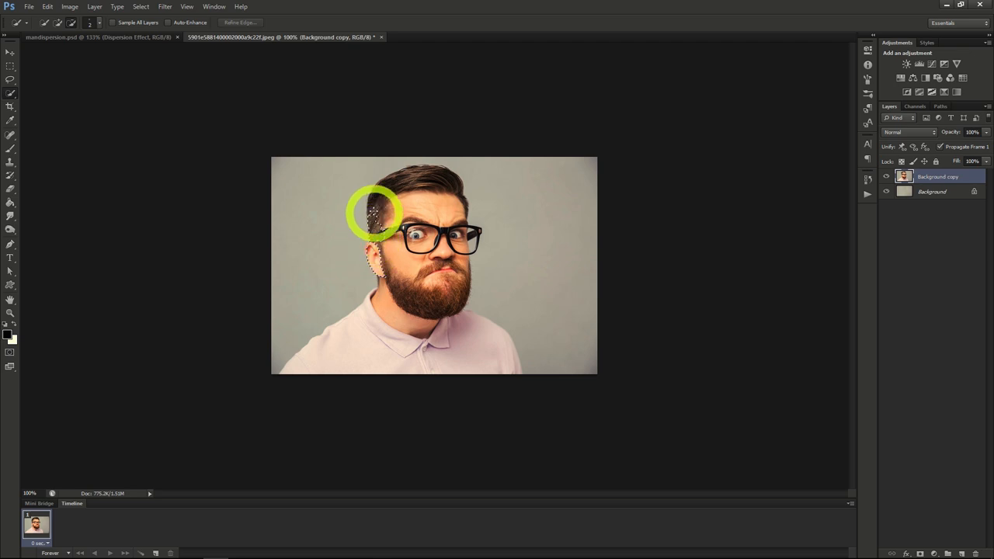
mouse_move(449, 177)
mouse_down()
mouse_move(466, 246)
mouse_move(458, 306)
mouse_up()
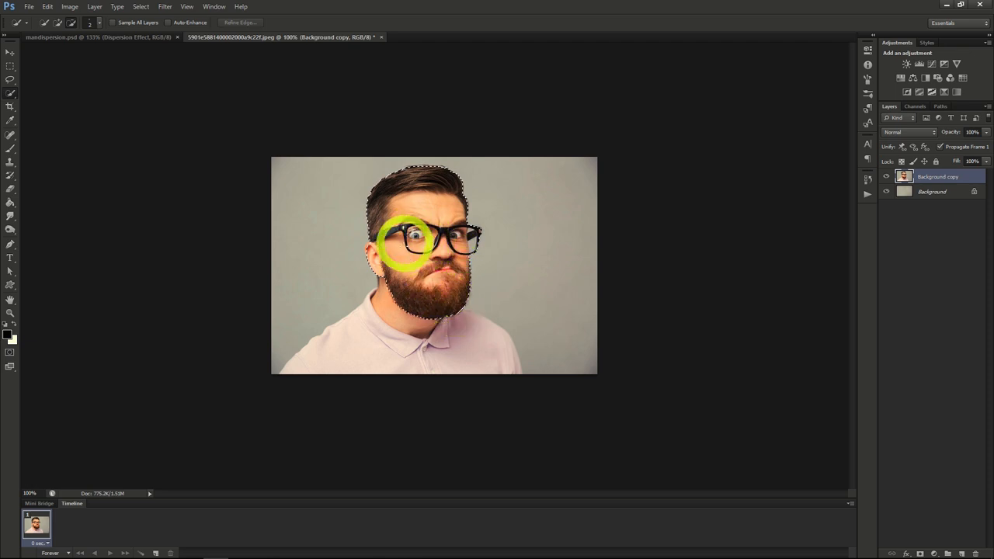
mouse_move(344, 351)
mouse_down()
mouse_move(483, 352)
mouse_move(379, 314)
mouse_up()
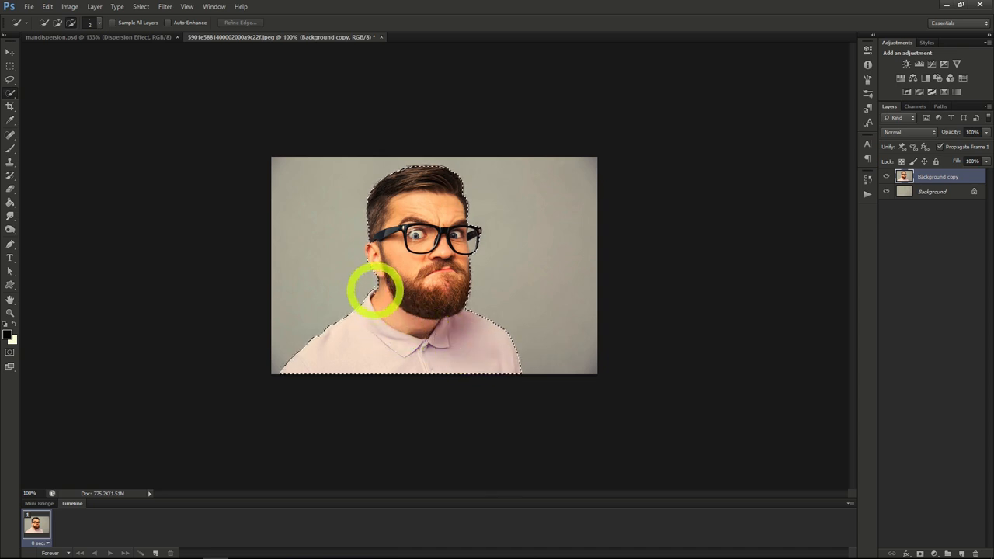
drag(411, 304, 403, 263)
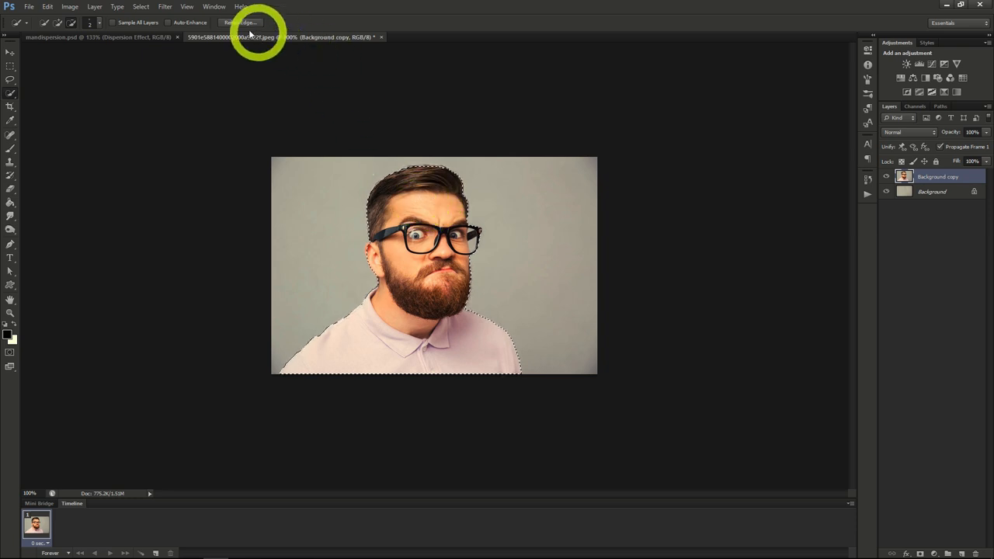
Output the man's selection as a layer mask on Background copy with Refine Edge, and check the cutout by toggling the layer's visibility.
click(240, 22)
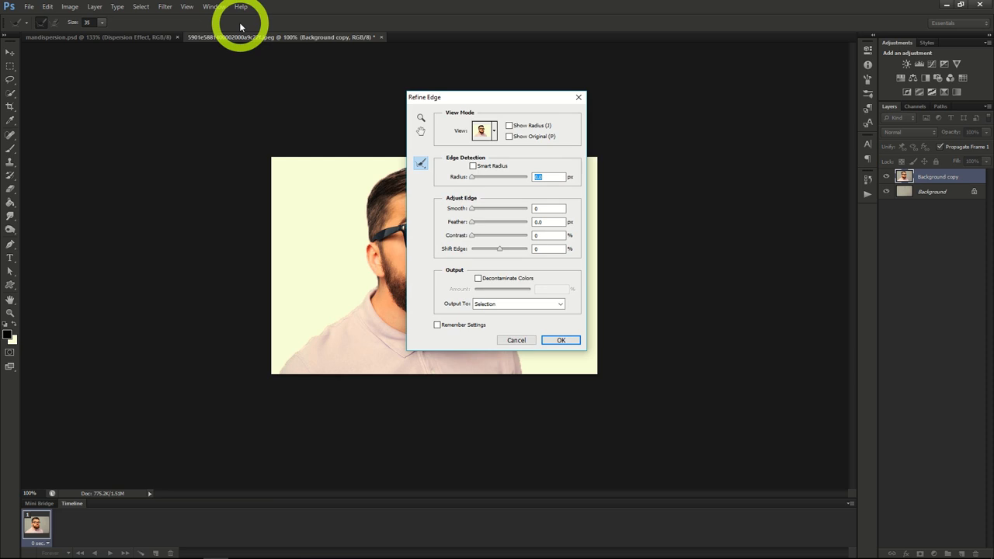
drag(502, 99, 712, 107)
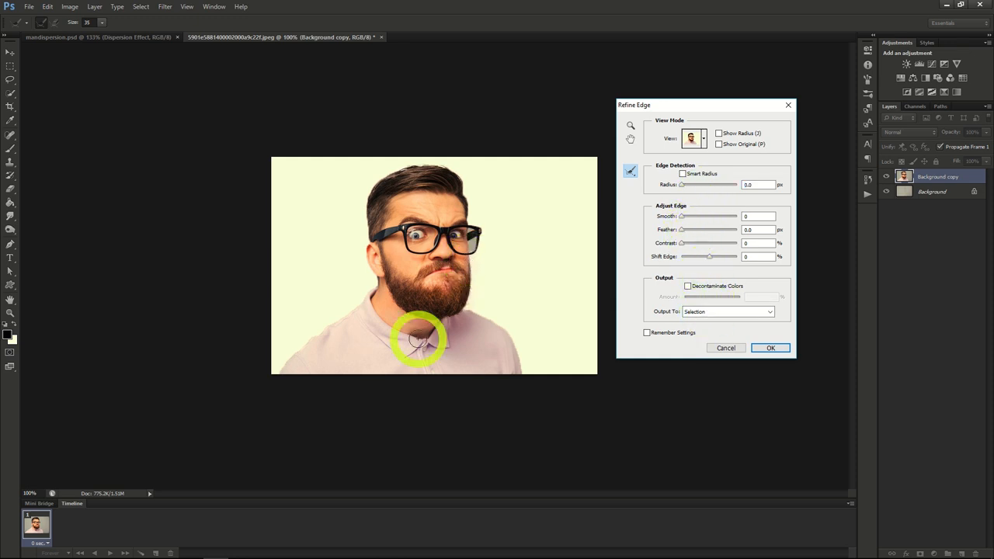
click(716, 315)
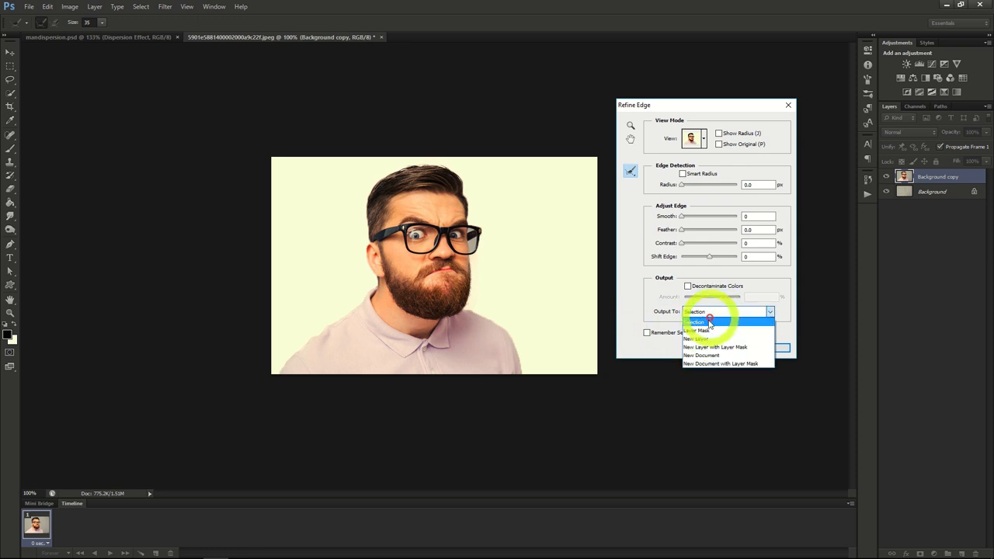
click(707, 331)
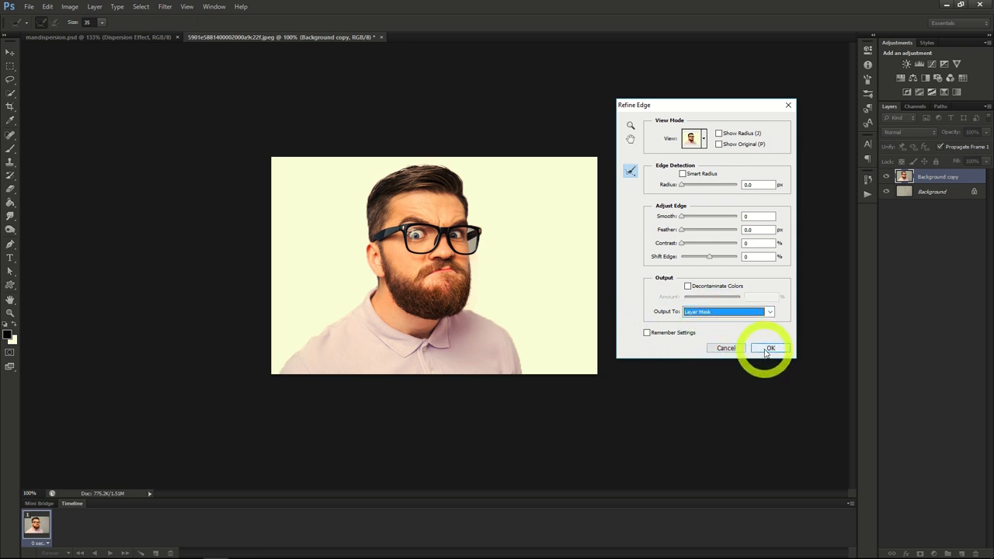
click(769, 349)
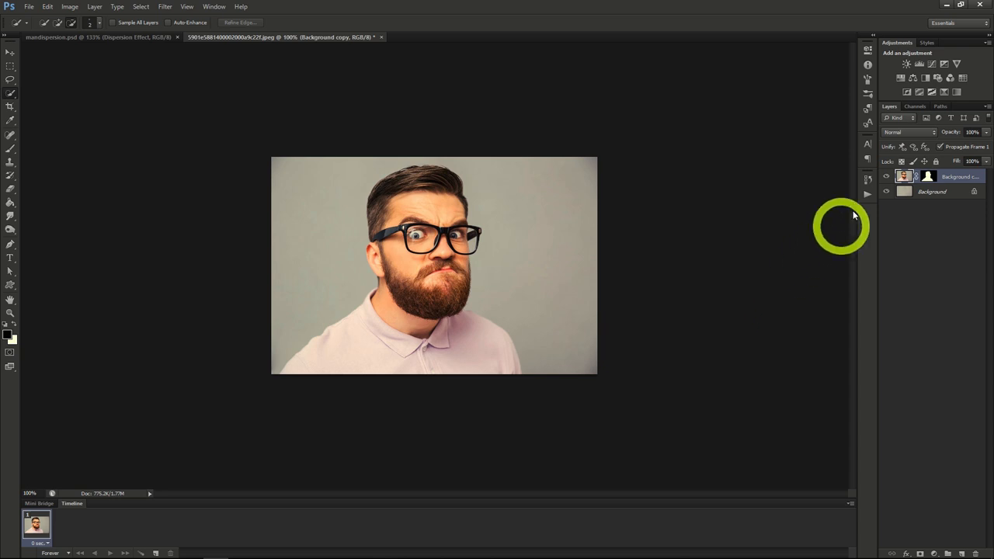
click(887, 178)
click(886, 179)
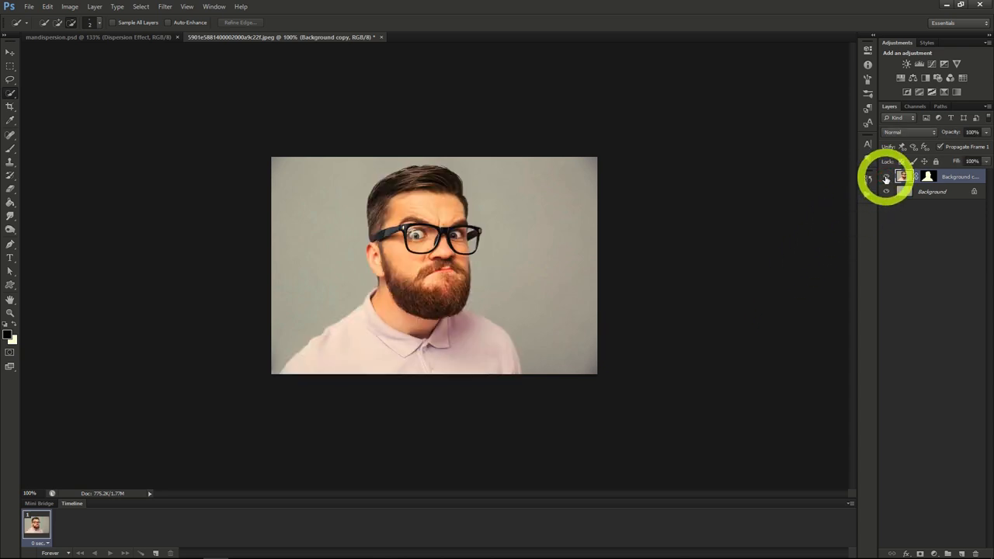
Duplicate the masked Background copy layer under the name Dispersion Effect.
right_click(928, 176)
click(917, 208)
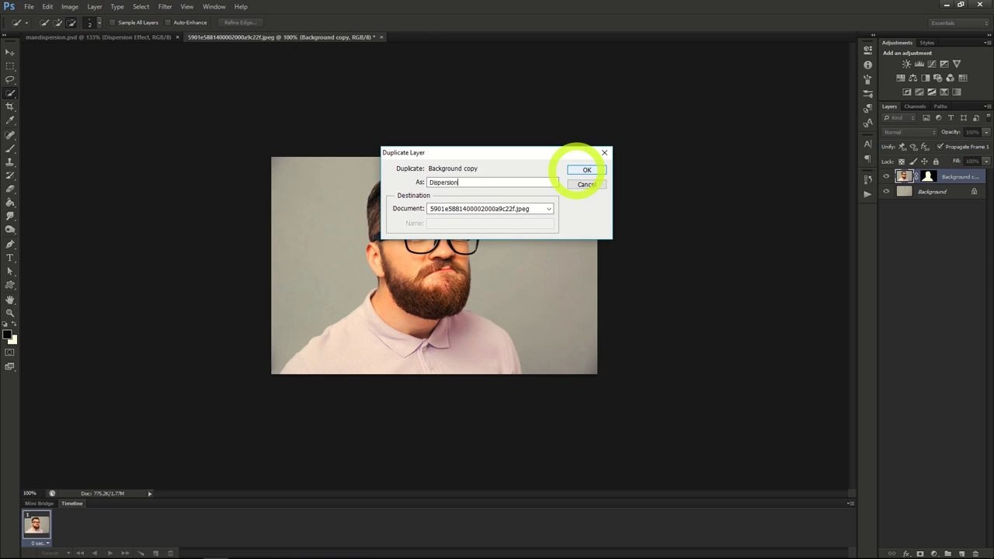
click(577, 169)
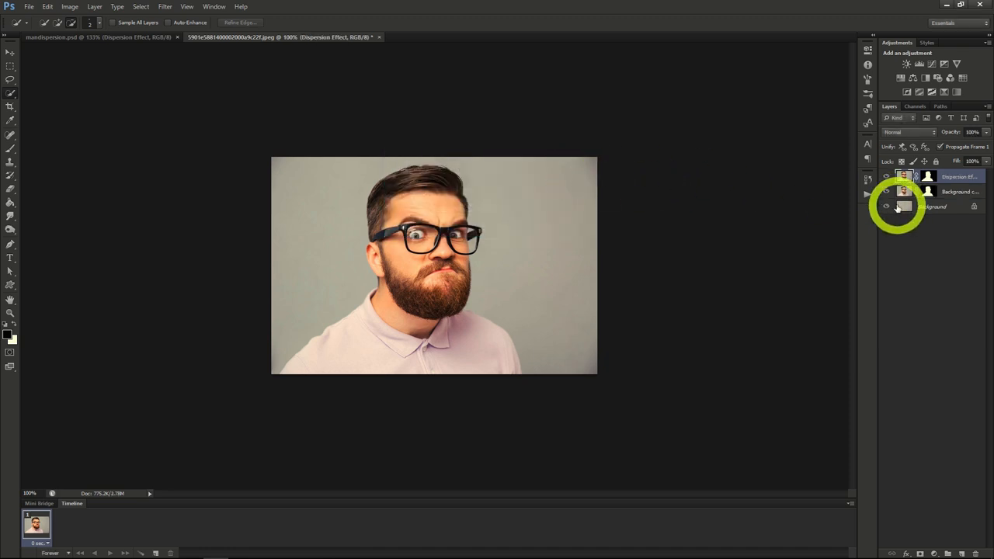
Duplicate the Dispersion Effect layer under the name Man.
right_click(944, 182)
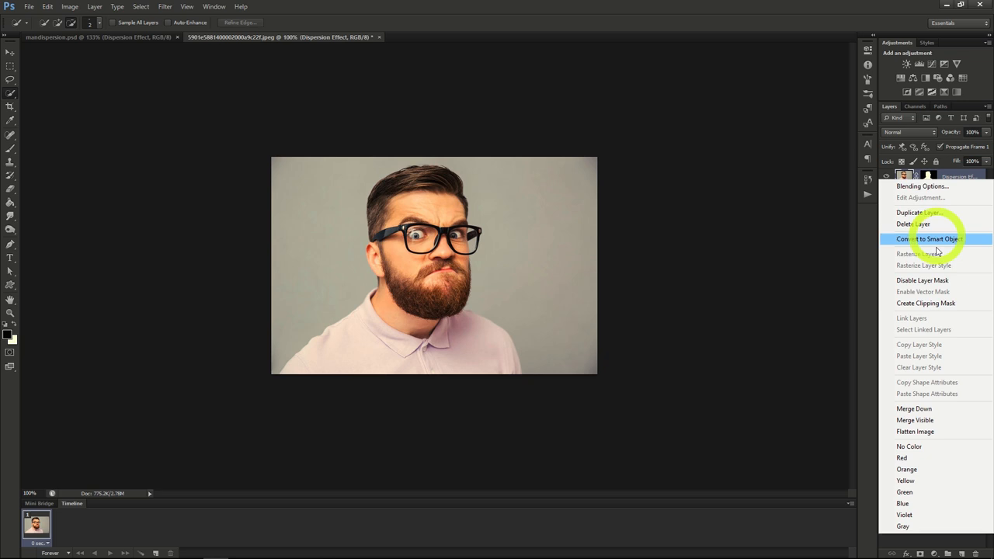
click(916, 212)
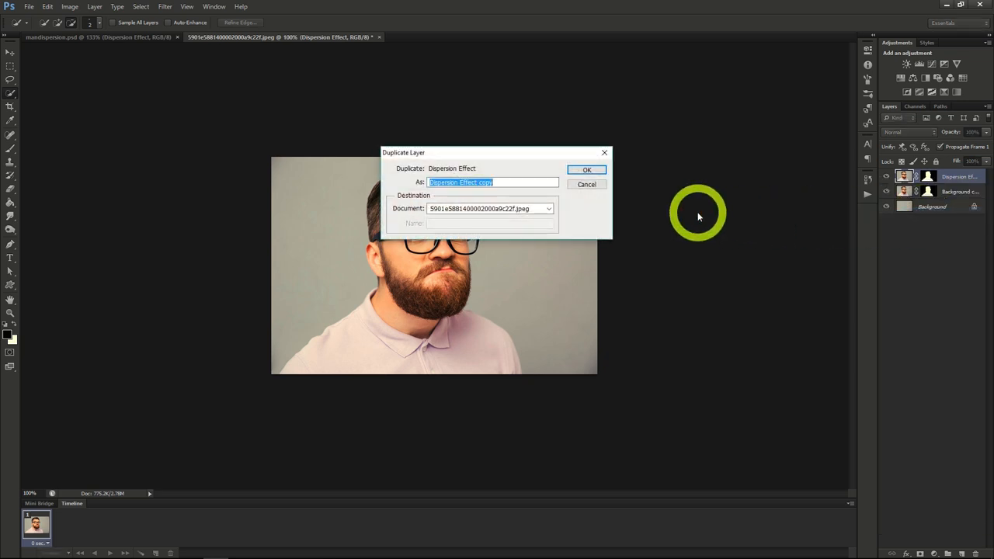
key(Return)
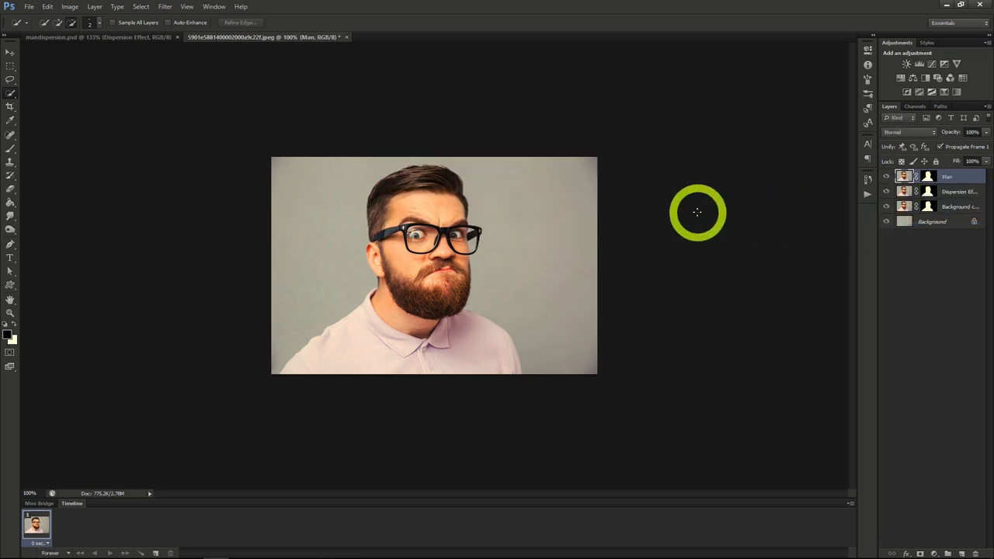
Liquify the Dispersion Effect layer with a size 100 brush, smearing the man's face and shirt across to the image's right edge.
click(948, 192)
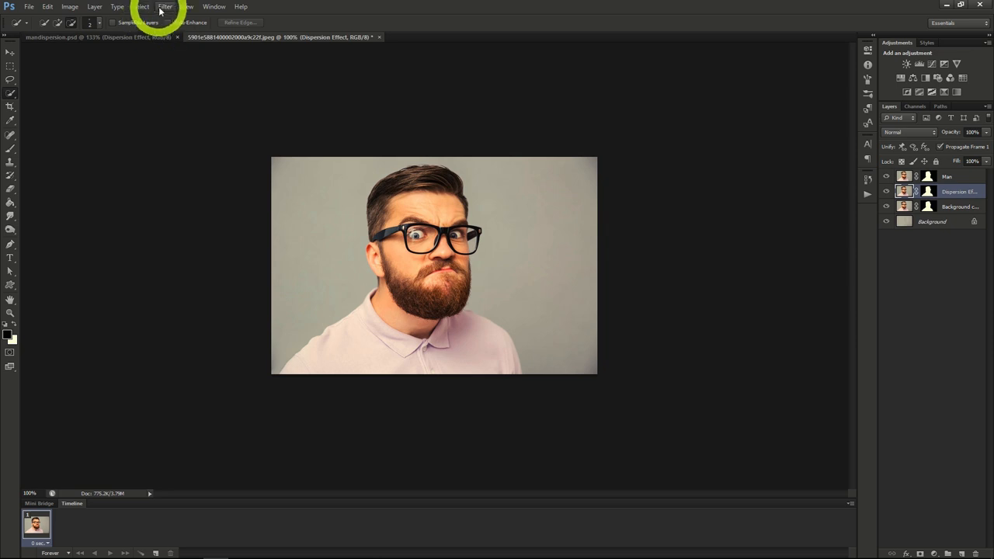
click(159, 7)
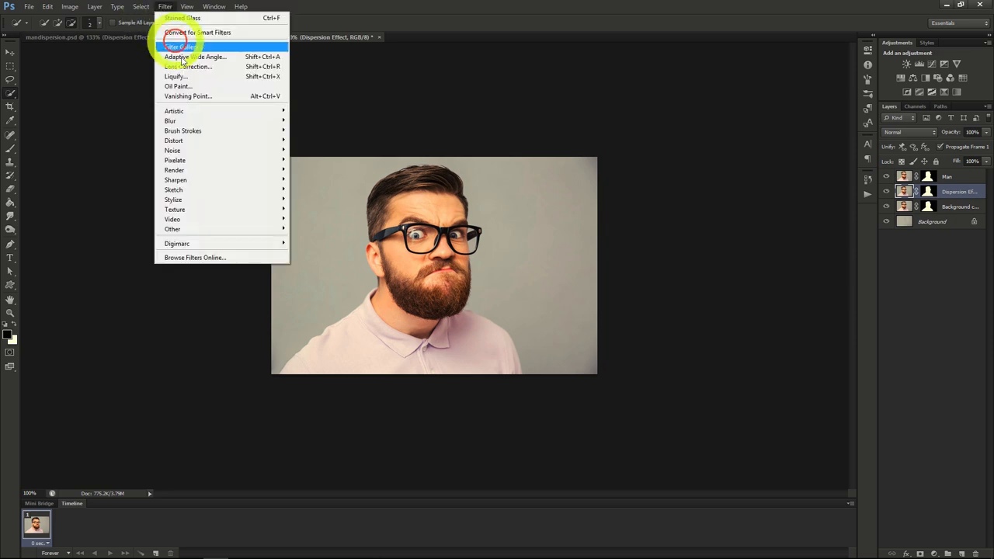
click(191, 78)
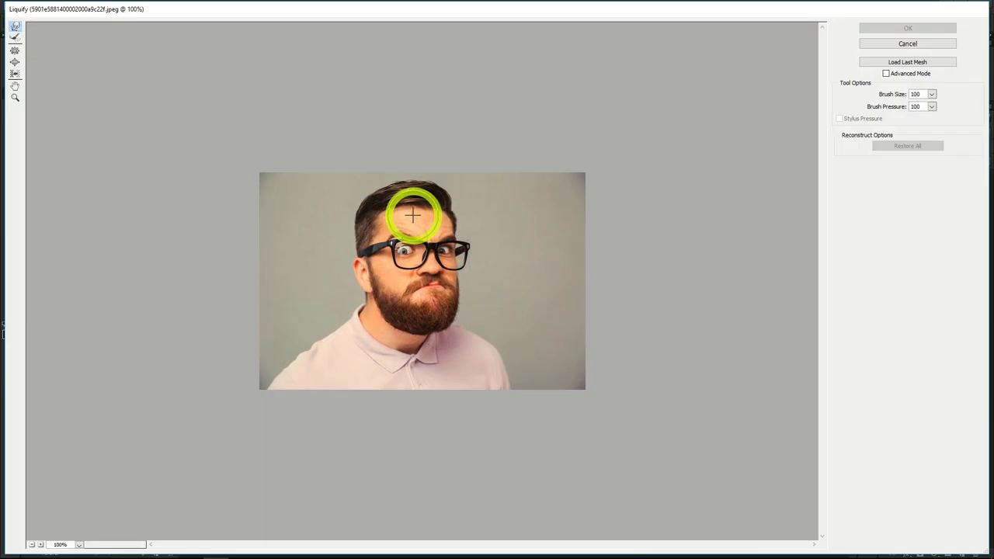
mouse_move(421, 218)
mouse_down()
mouse_move(488, 160)
mouse_move(471, 178)
mouse_up()
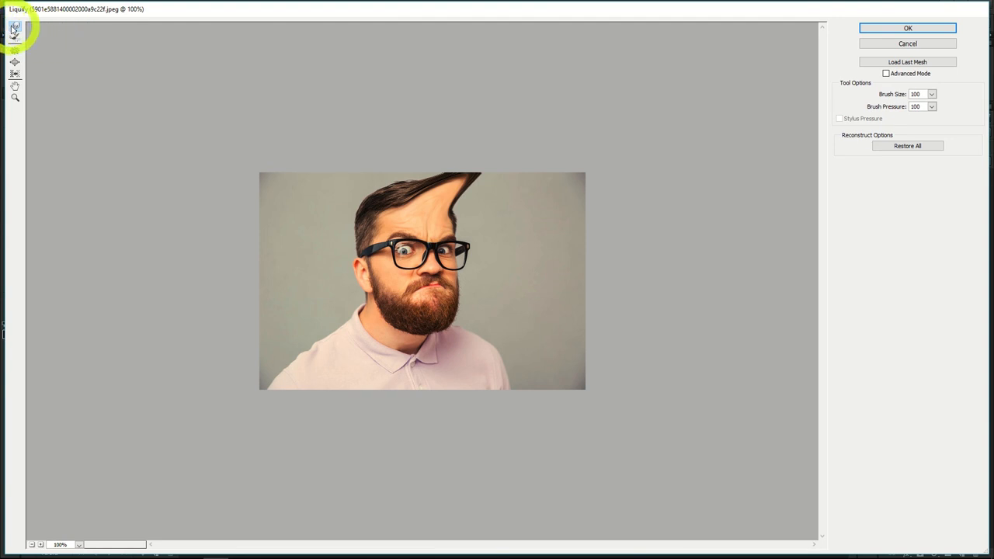
mouse_move(444, 215)
mouse_down()
mouse_move(506, 173)
mouse_move(450, 200)
mouse_move(512, 182)
mouse_move(455, 194)
mouse_move(417, 224)
mouse_move(599, 195)
mouse_move(442, 222)
mouse_move(601, 180)
mouse_move(548, 215)
mouse_move(469, 226)
mouse_move(619, 226)
mouse_move(459, 240)
mouse_move(630, 264)
mouse_move(579, 249)
mouse_move(636, 357)
mouse_move(494, 304)
mouse_move(483, 279)
mouse_move(537, 259)
mouse_up()
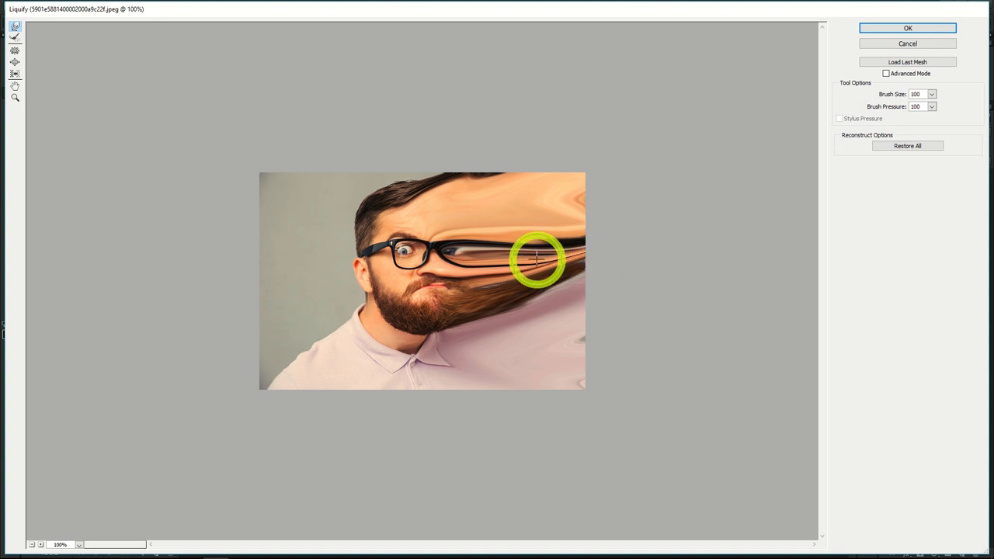
click(901, 28)
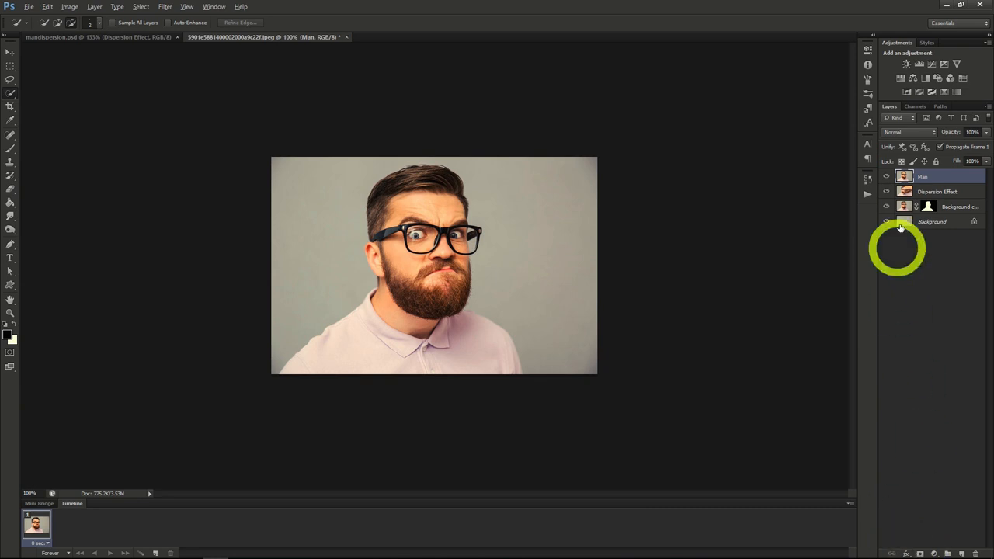
Add a black layer mask to the Dispersion Effect layer.
click(931, 191)
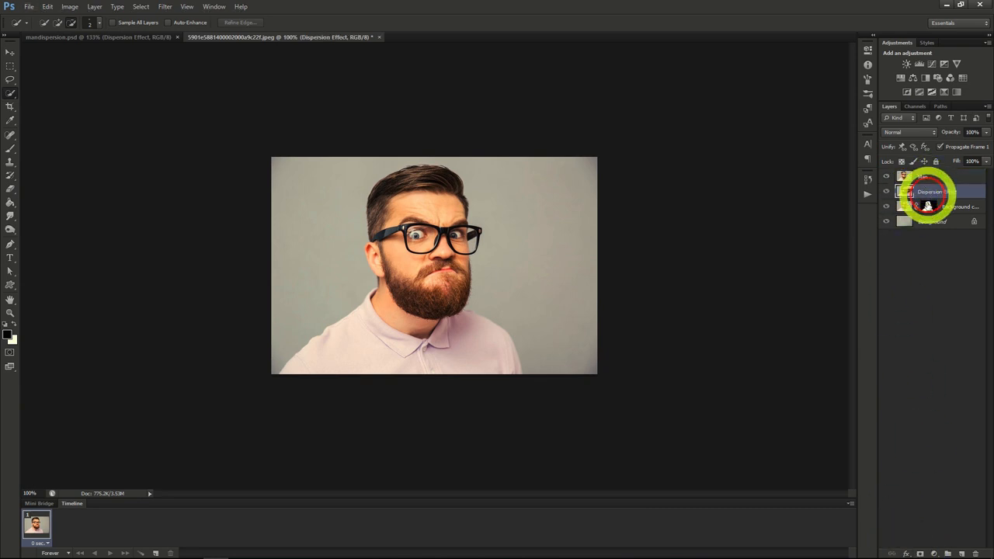
alt+click(921, 554)
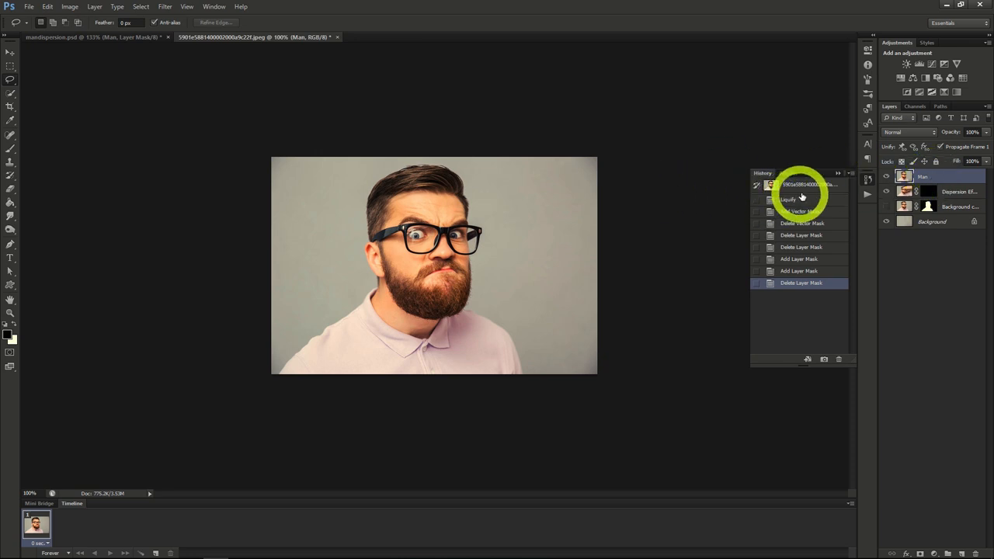
Hide the Background copy layer and add a white layer mask to the Man layer.
click(887, 206)
click(887, 206)
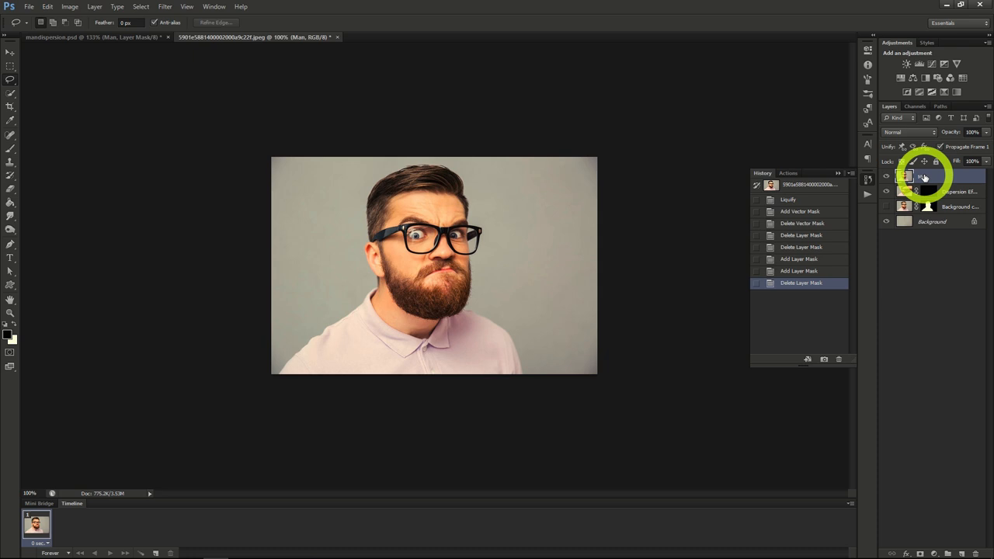
click(919, 553)
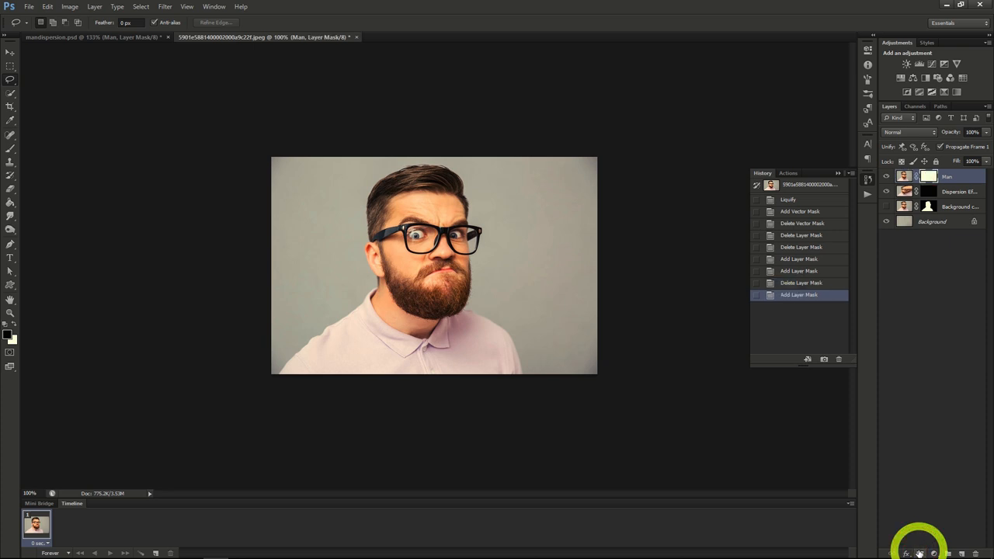
Paint black on the Man layer's mask with a 400 px particle brush, breaking up the right side of the hair, face and shoulder.
click(928, 192)
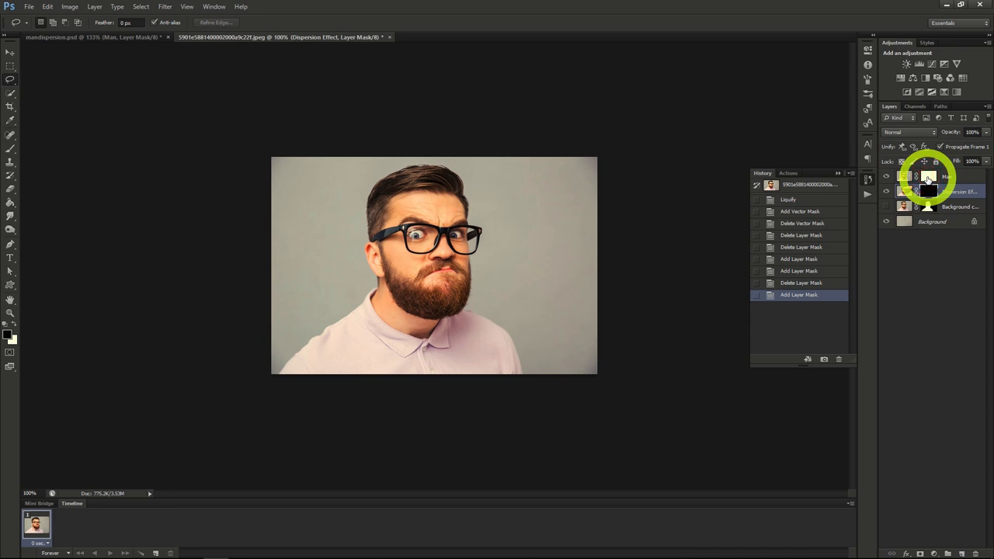
click(929, 178)
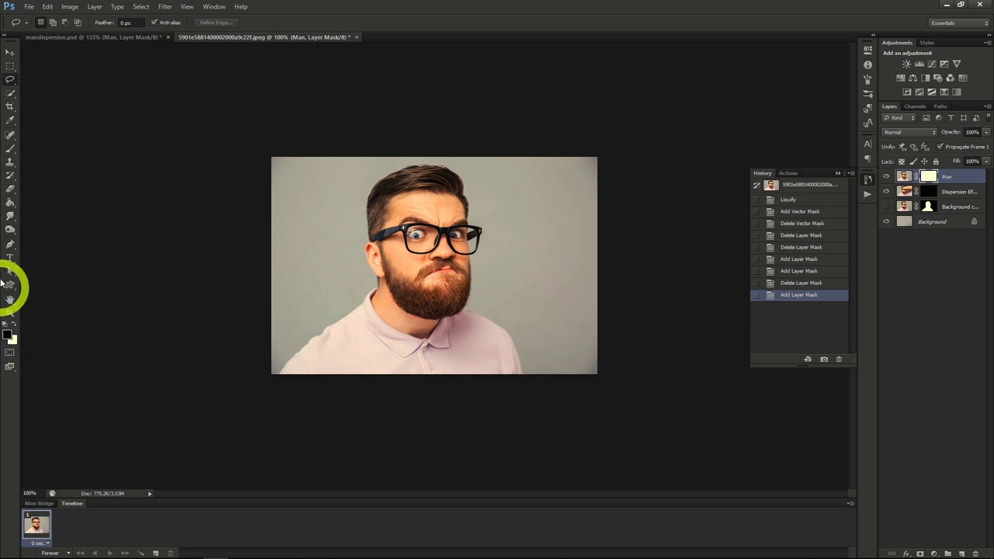
click(10, 152)
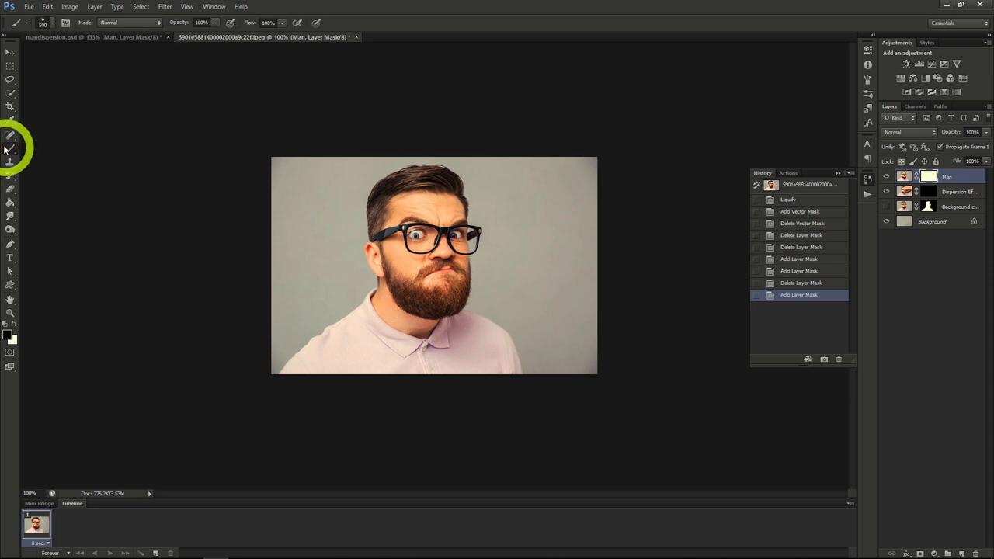
click(52, 23)
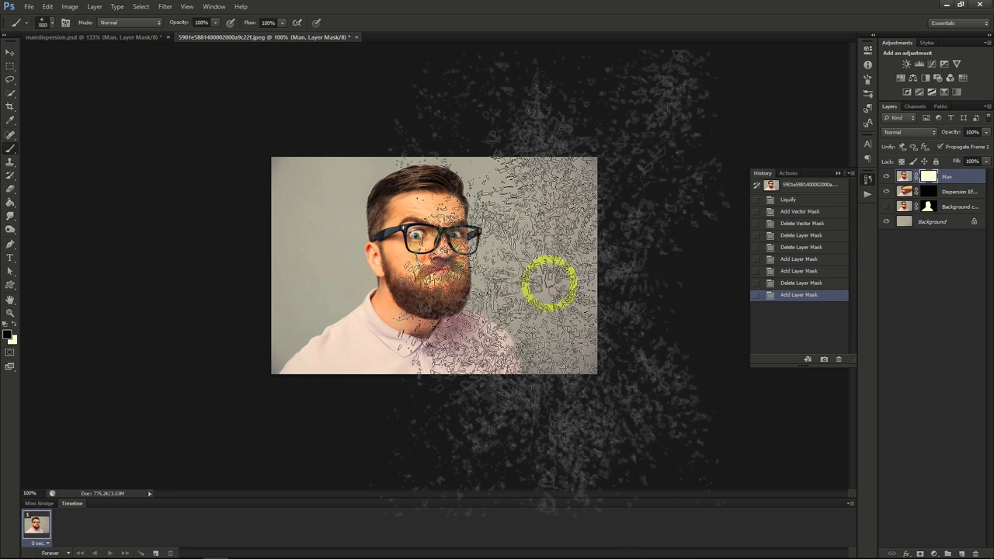
key(bracketleft)
key(bracketleft)
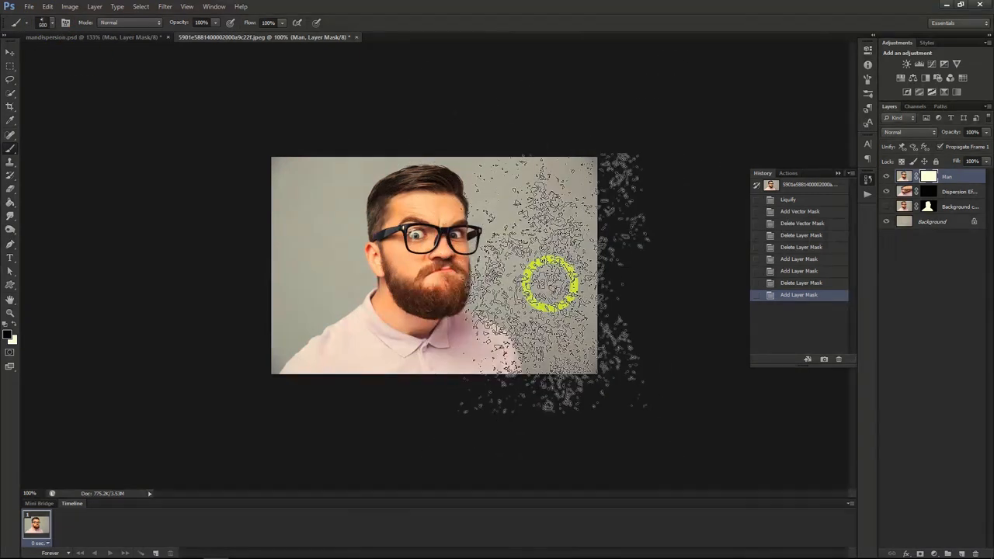
key(bracketleft)
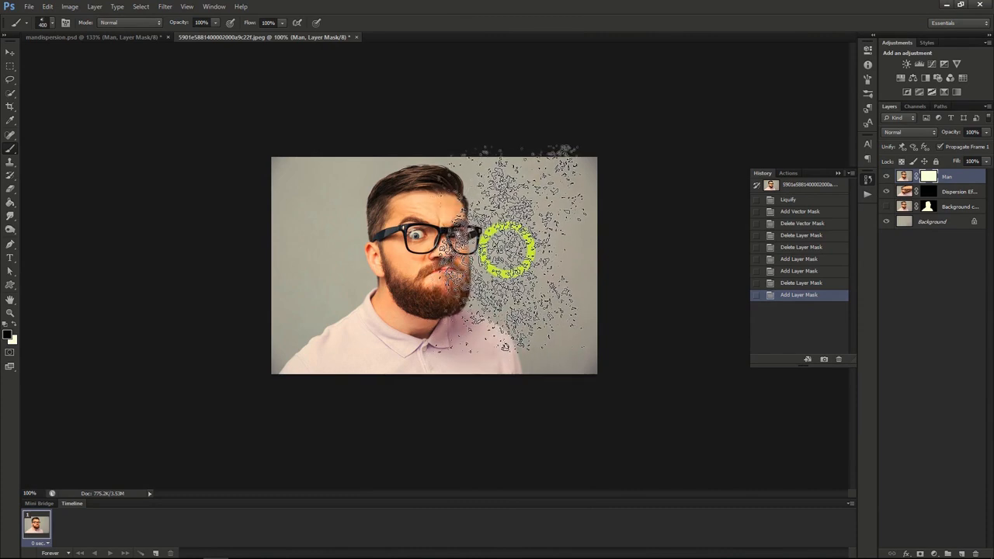
click(508, 248)
click(511, 203)
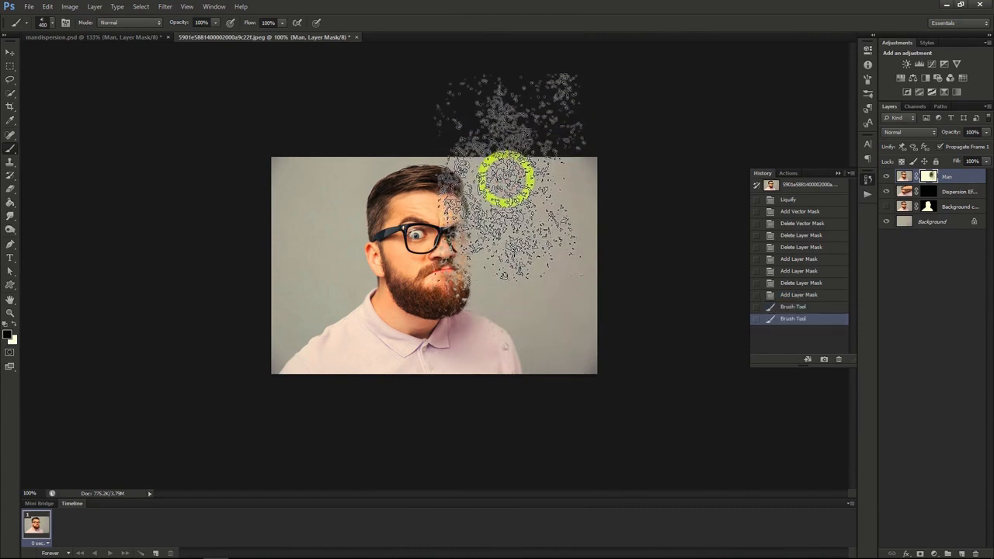
click(495, 168)
click(541, 307)
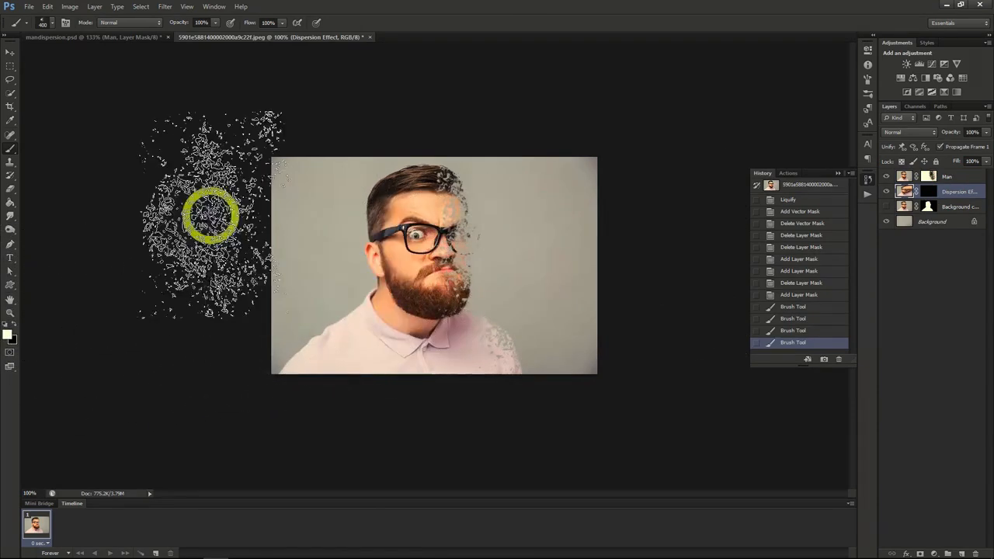
Paint white on the Dispersion Effect layer's mask with a different 400 px particle brush, scattering fragments from the face to the image's right edge.
click(43, 21)
click(71, 101)
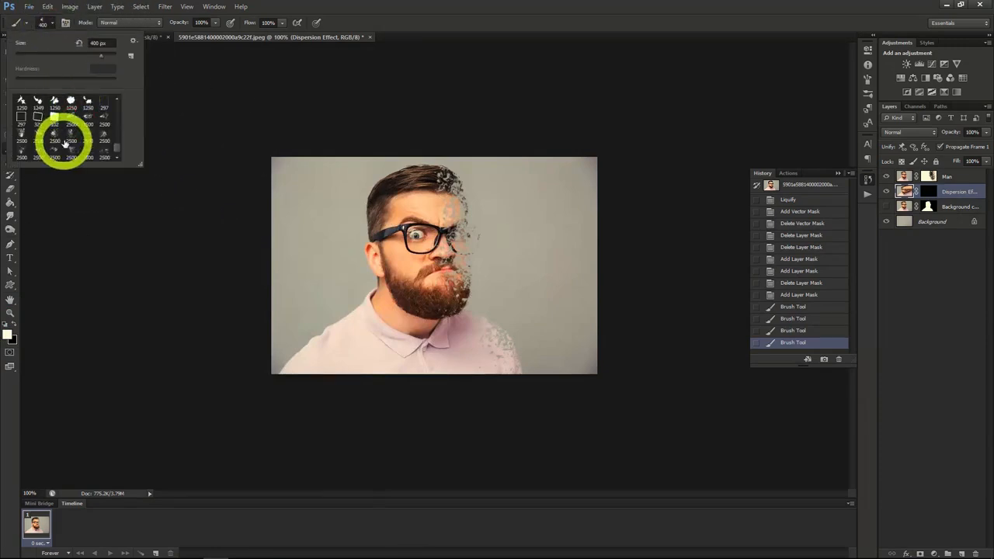
click(52, 26)
click(576, 313)
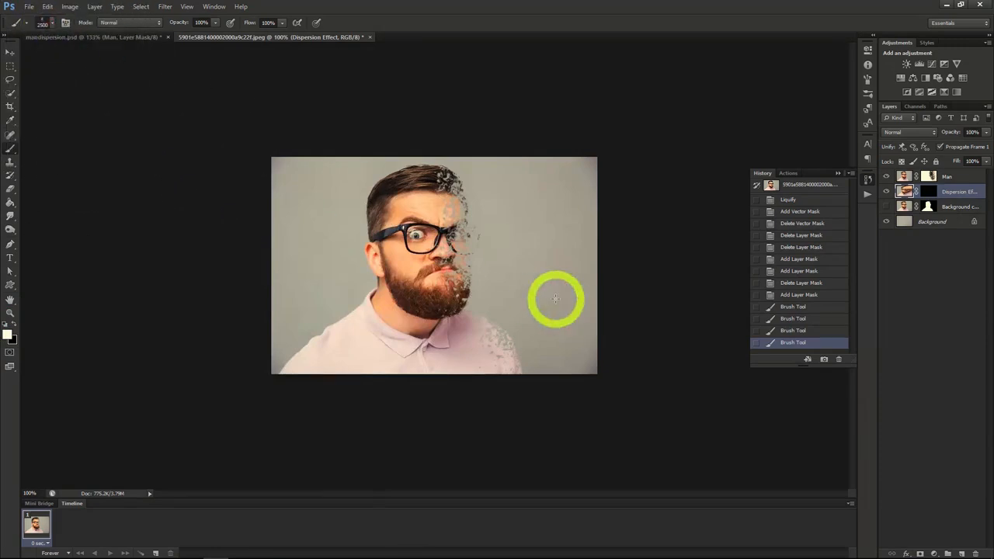
click(518, 257)
click(498, 265)
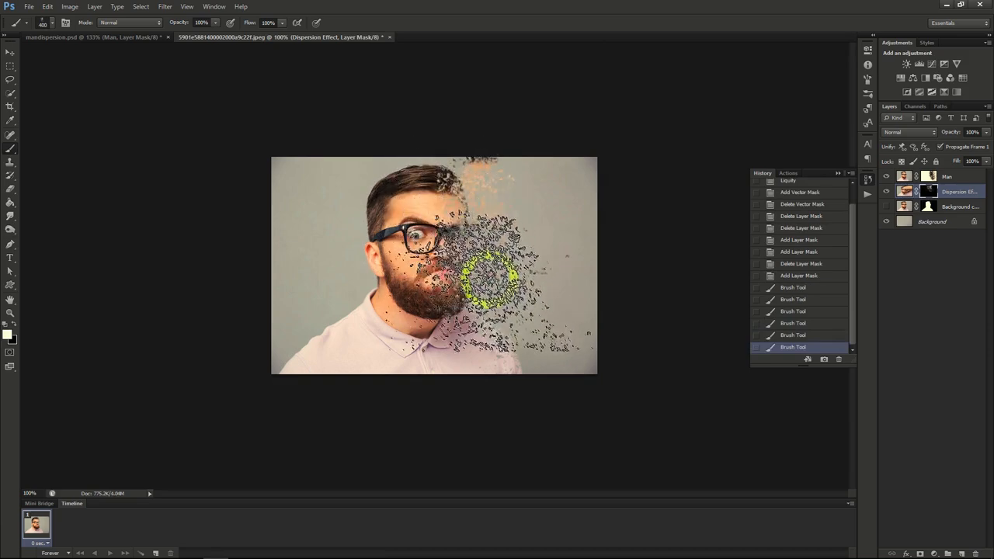
click(522, 314)
click(552, 313)
click(595, 281)
click(537, 193)
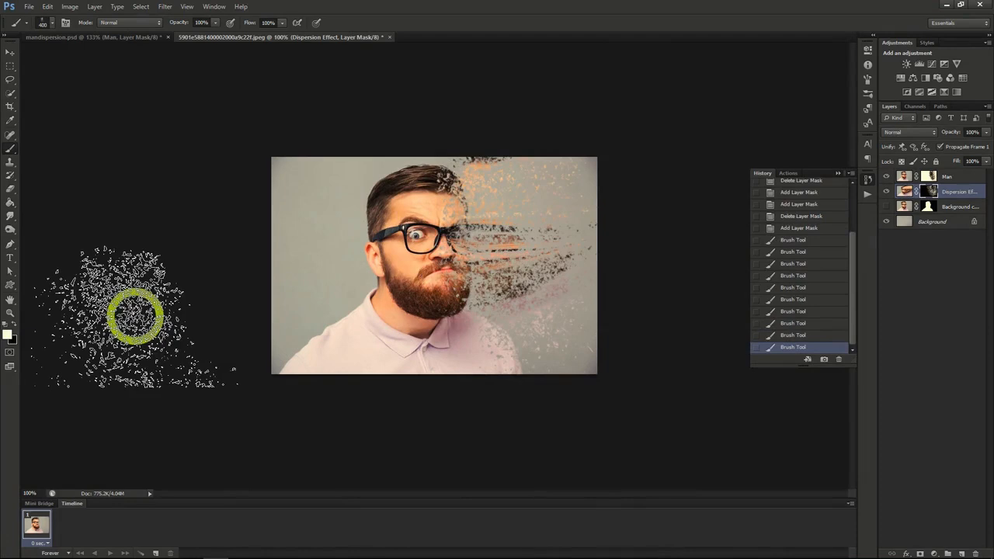